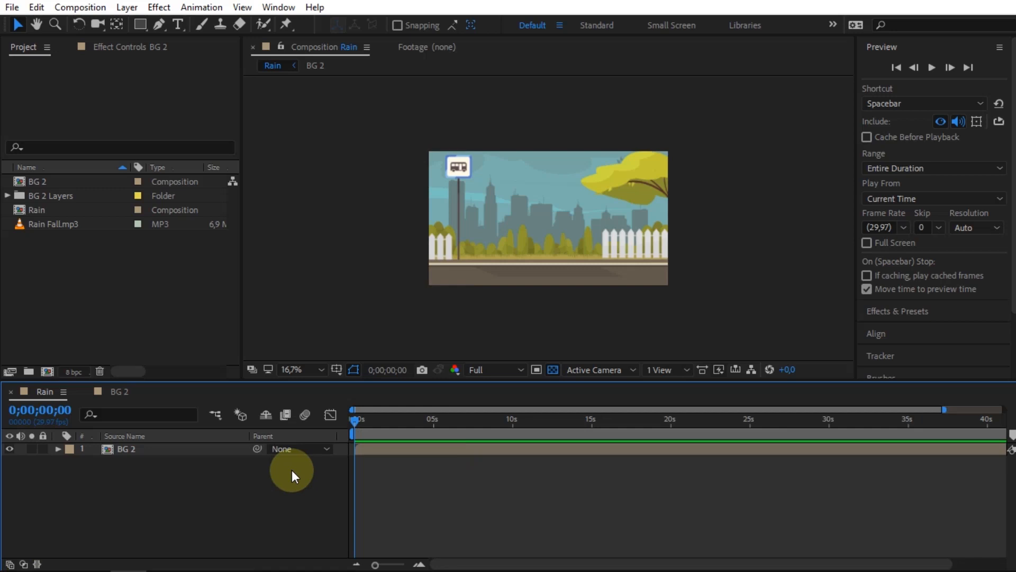
- Add an adjustment layer above BG 2 in the Rain composition
left_click(560, 212)
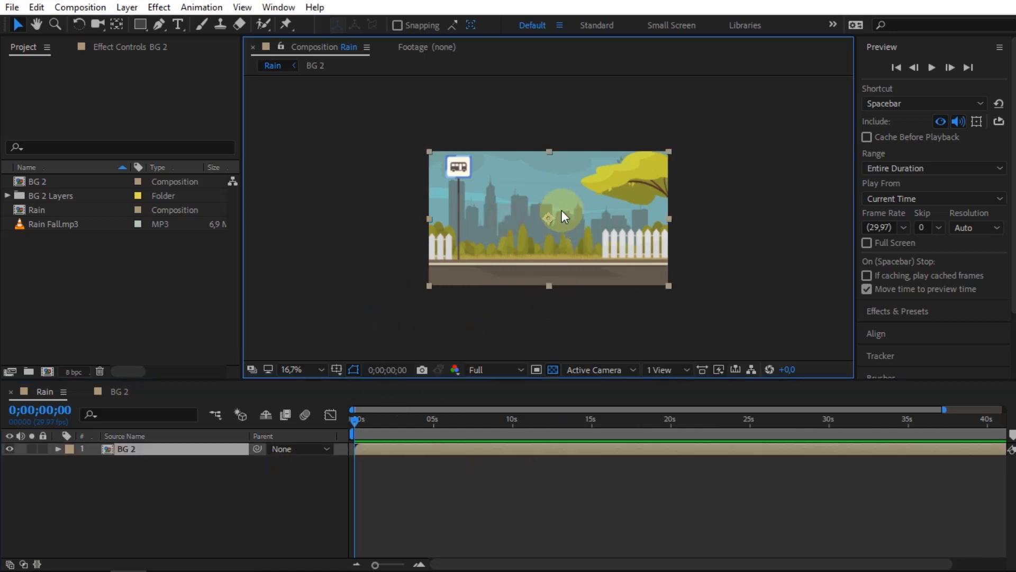
left_click(398, 464)
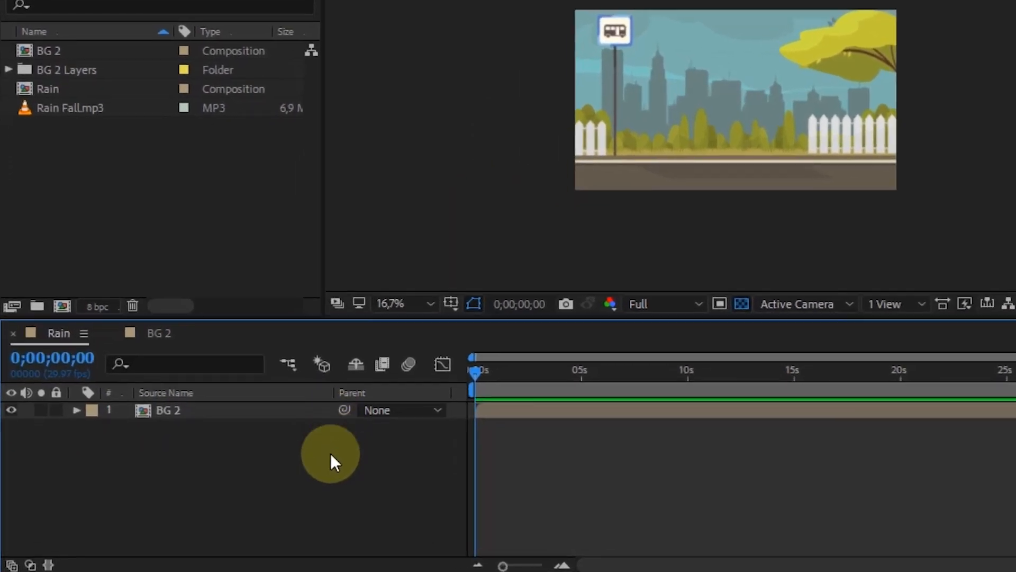
right_click(253, 485)
mouse_move(447, 212)
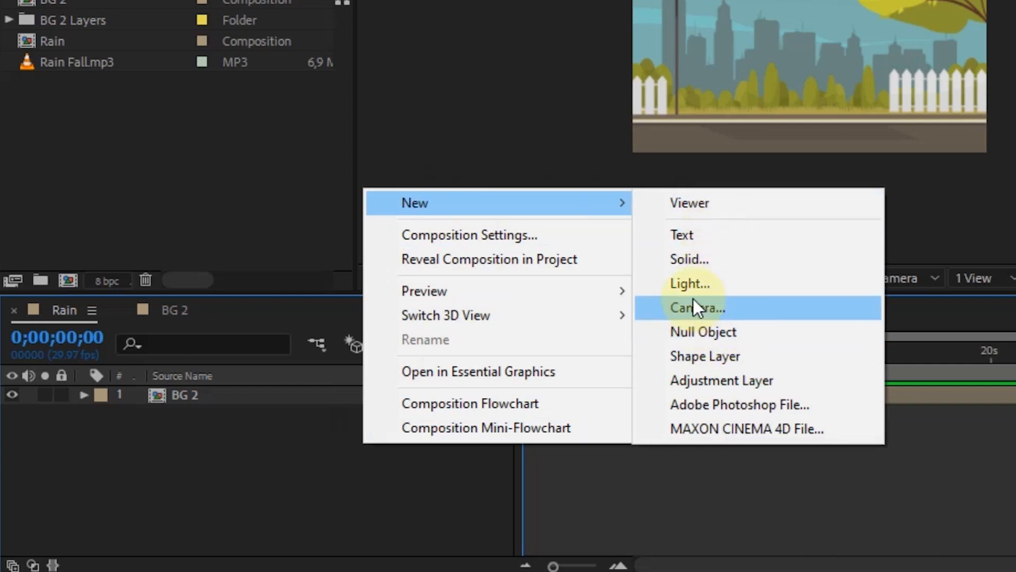
left_click(716, 379)
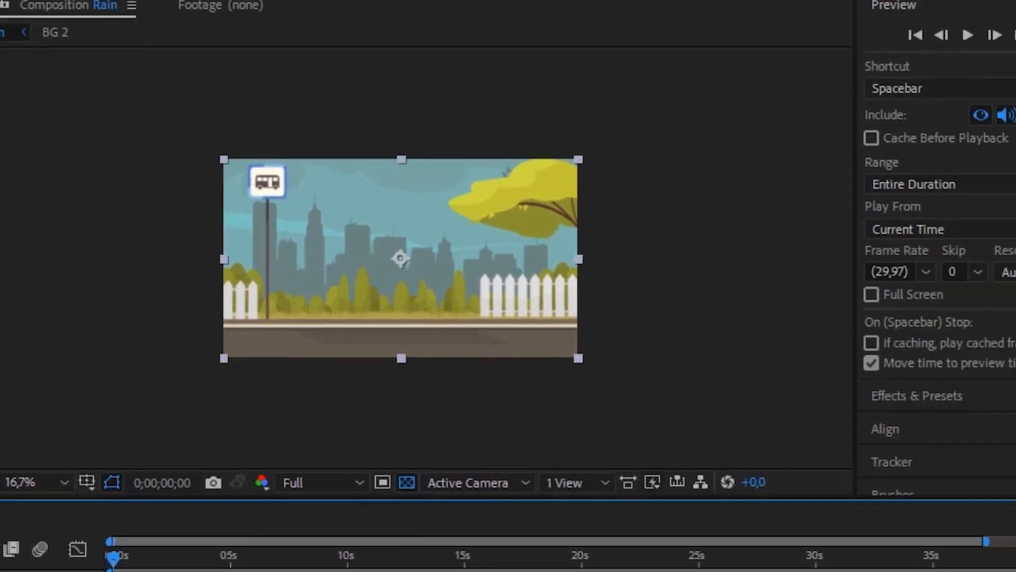
- Find the CC Rainfall effect and apply it to Adjustment Layer 1
left_click(818, 434)
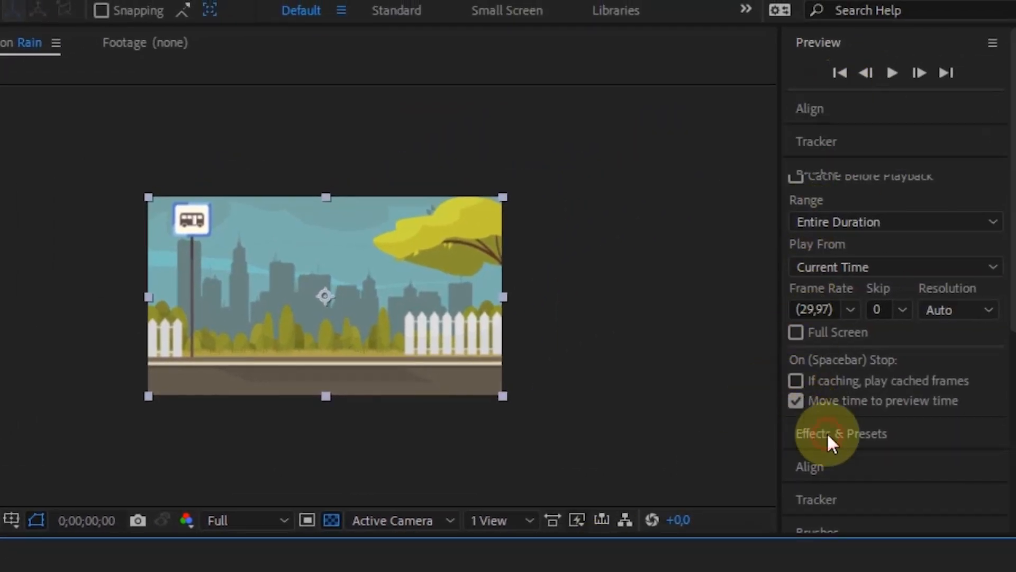
left_click(836, 106)
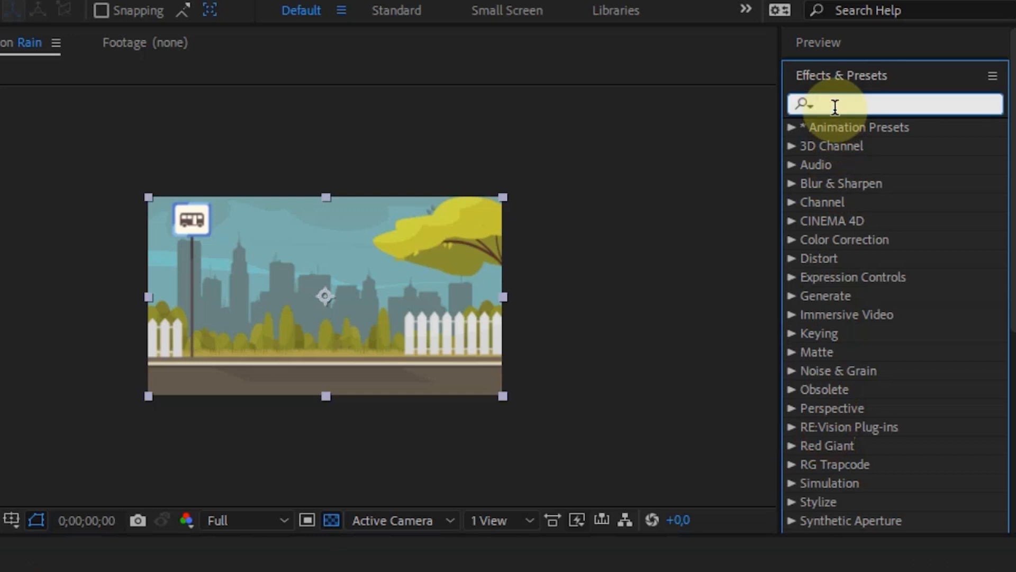
type("cc rainfa")
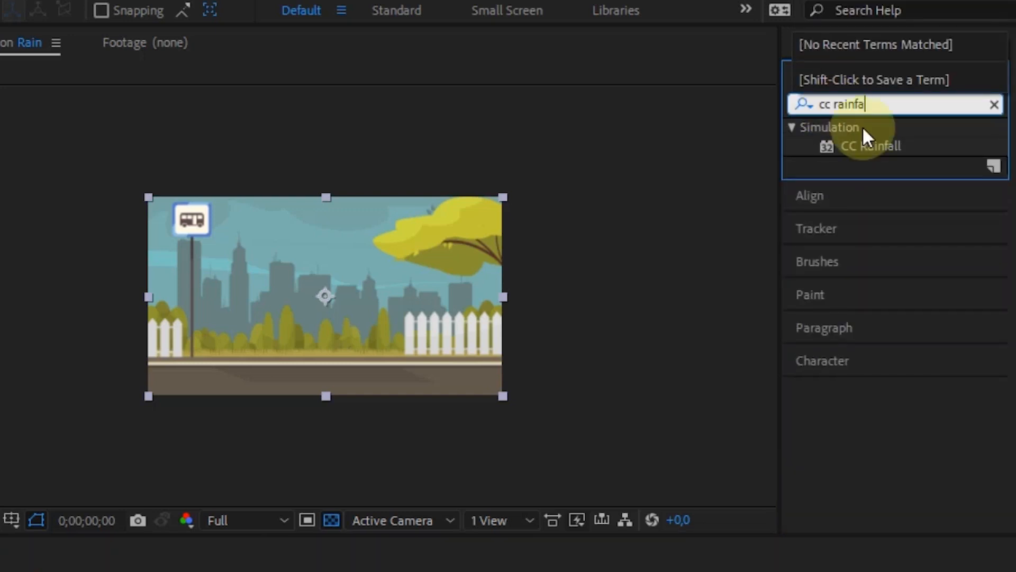
left_click_drag(885, 146, 125, 571)
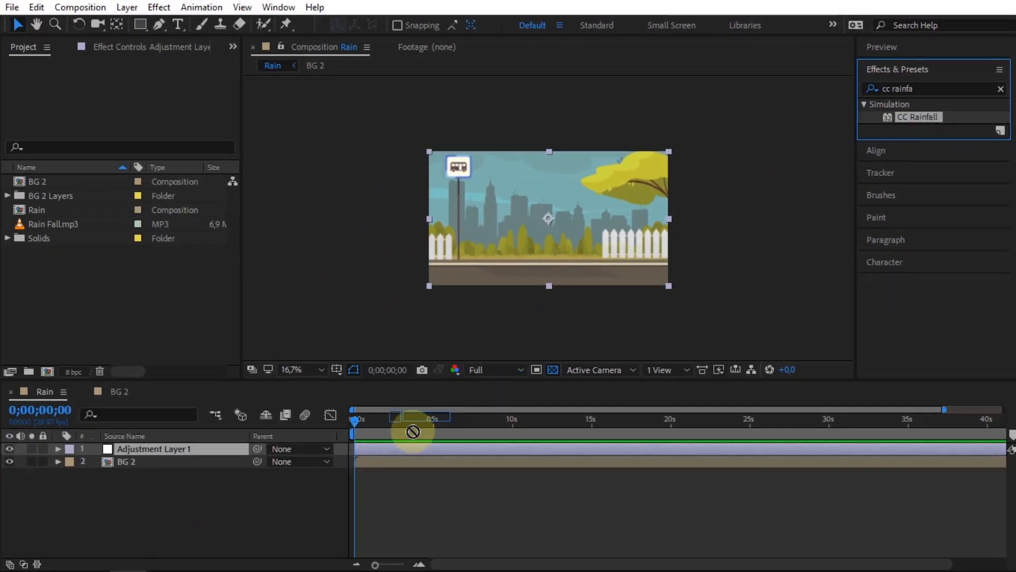
left_click_drag(413, 431, 399, 449)
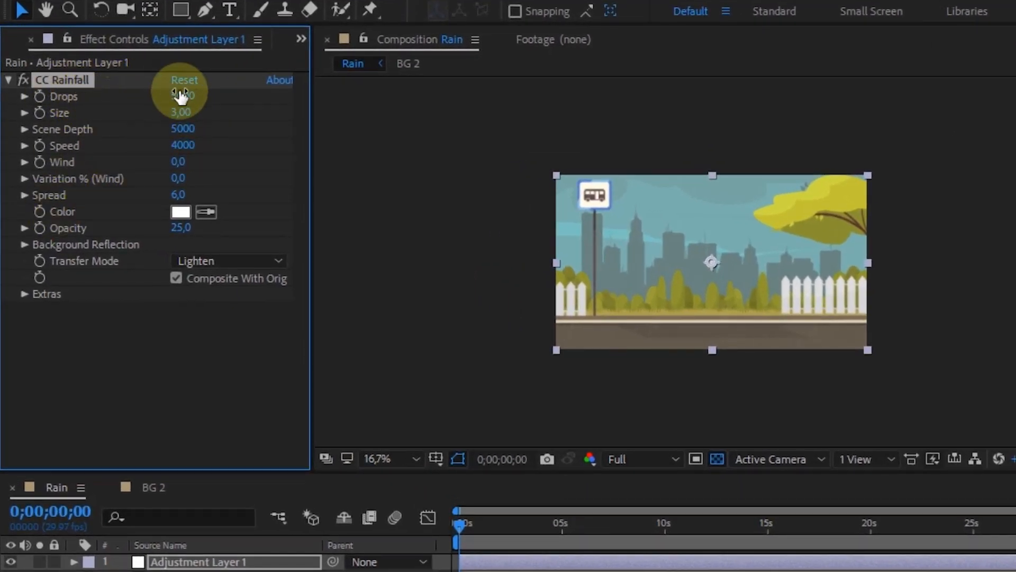
- Set the CC Rainfall drop Size to 10 and enlarge the composition view to 33.3%
left_click(180, 114)
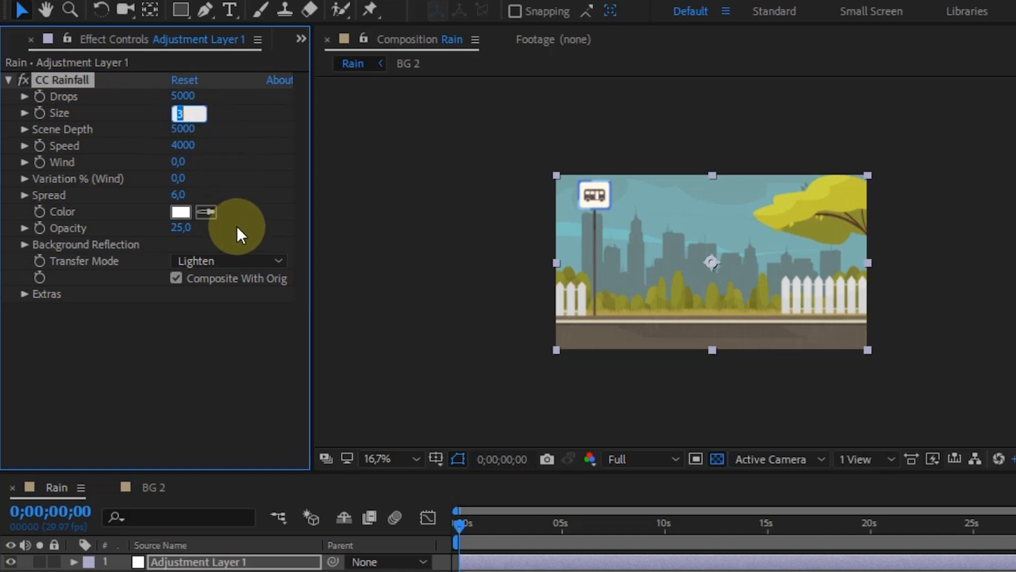
type("10")
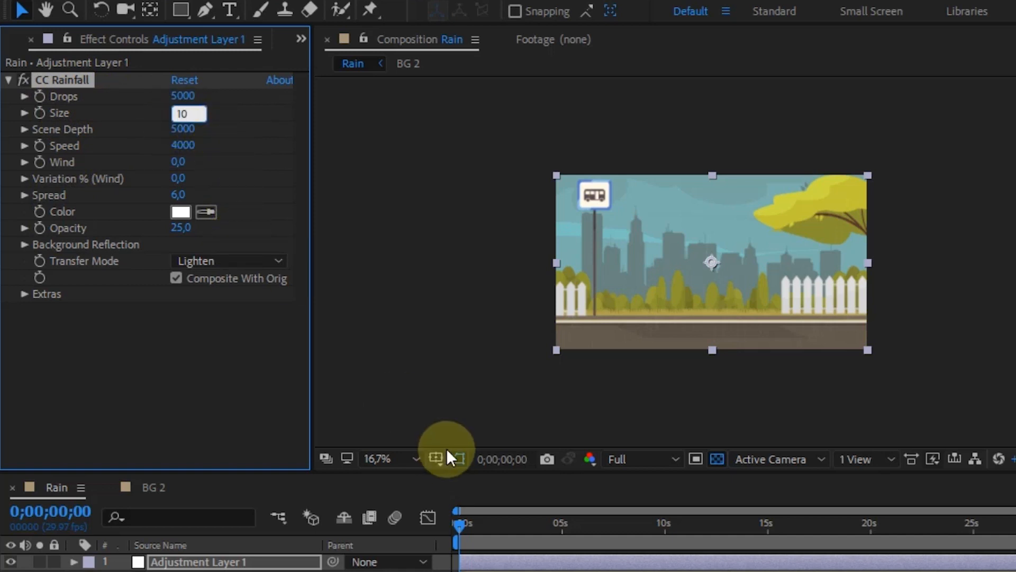
left_click(447, 450)
key("period")
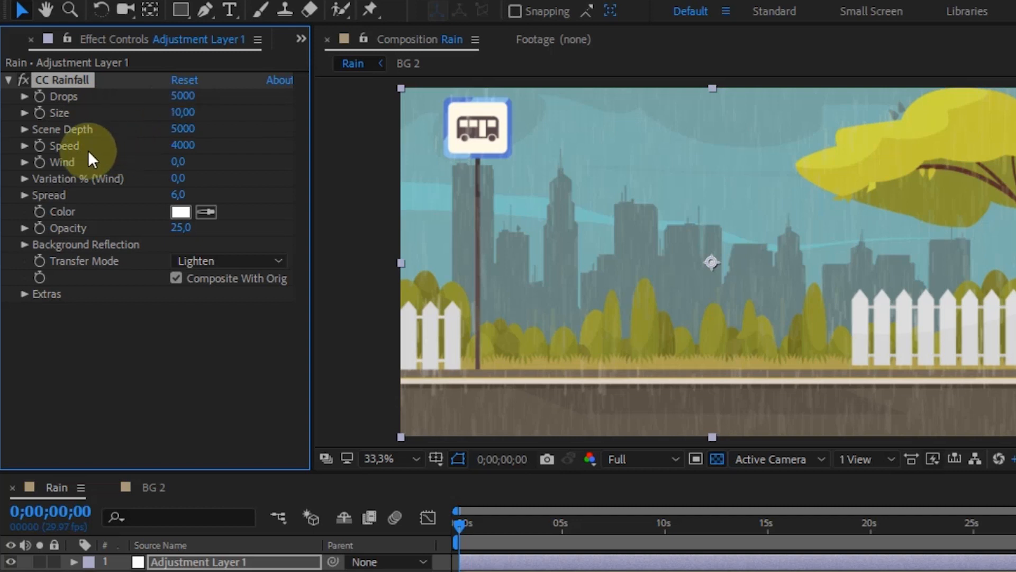
- Try a Wind value of 1950 for the CC Rainfall effect
left_click(178, 162)
type("1950")
key("Return")
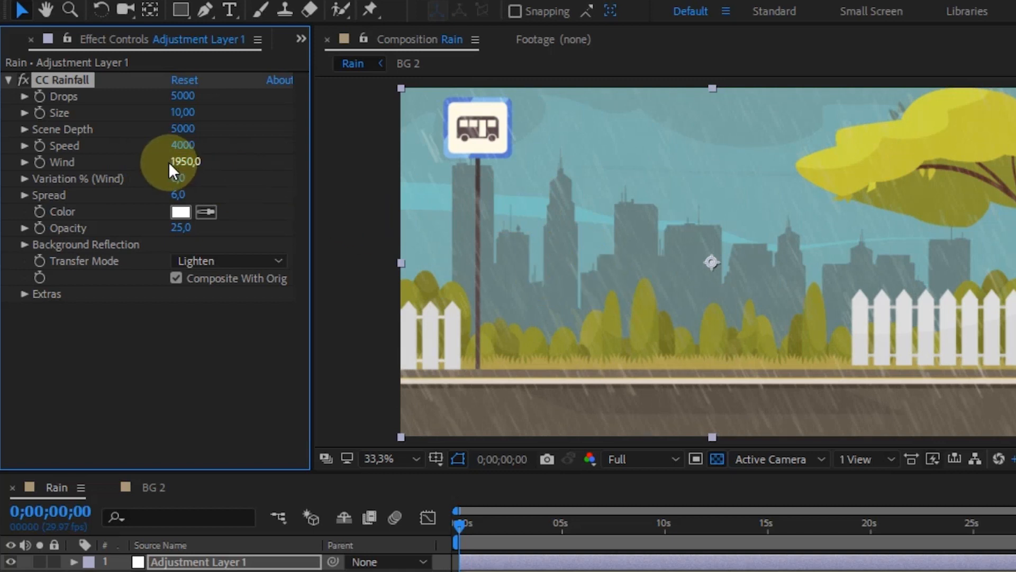
- Set the CC Rainfall Wind to 1000 and briefly preview the falling rain
left_click(202, 162)
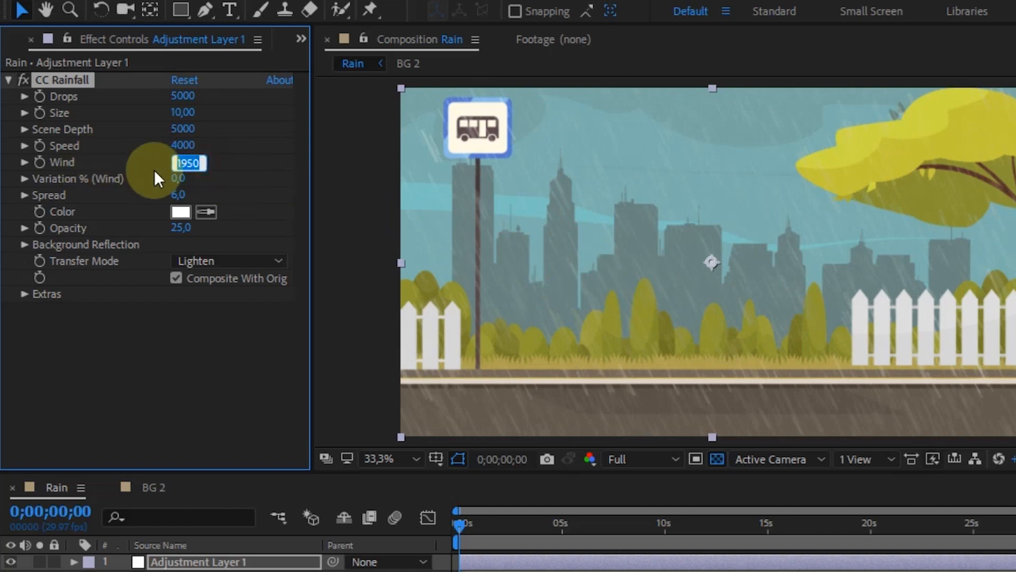
type("1000")
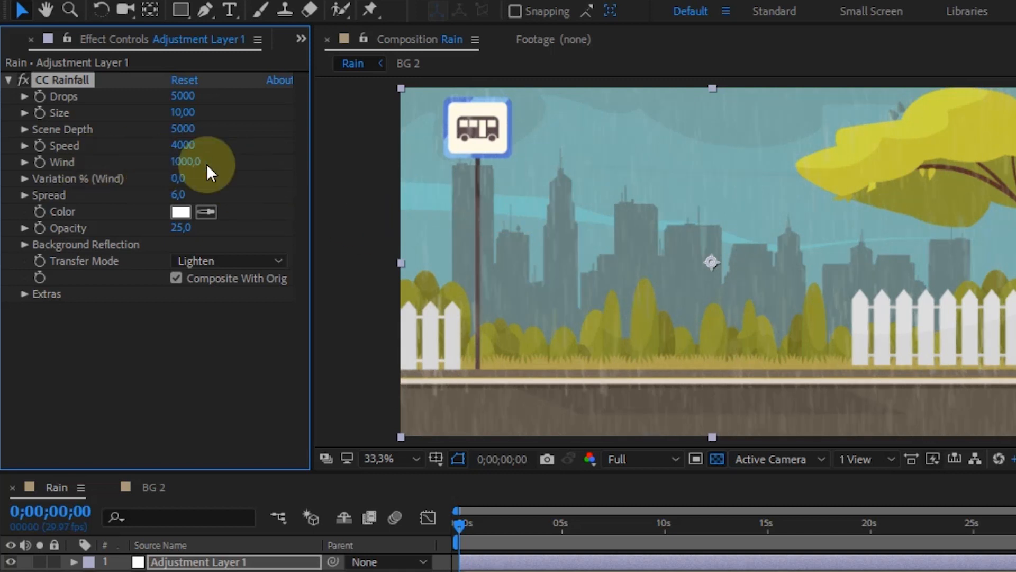
key("Return")
key("space")
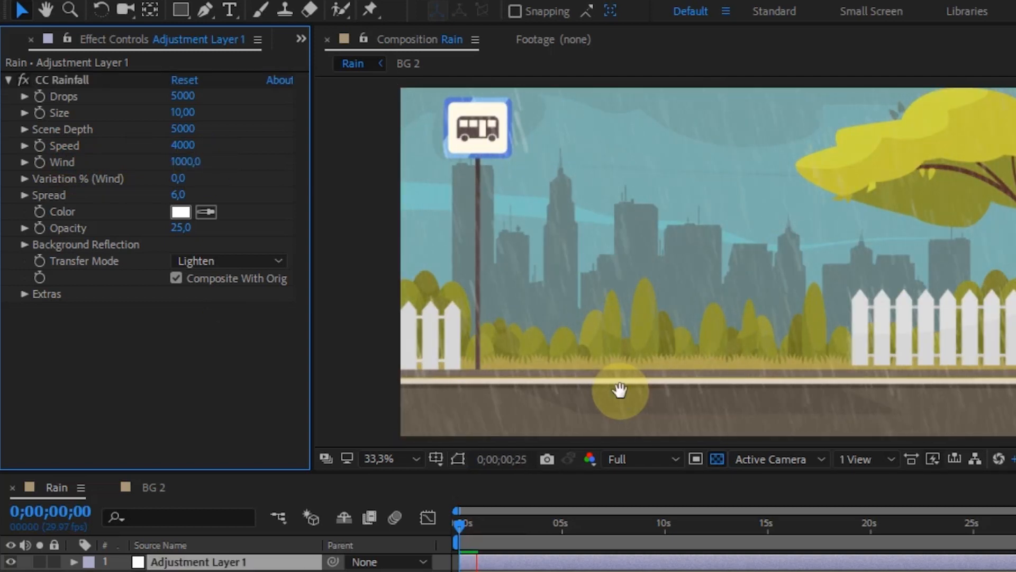
left_click(619, 392)
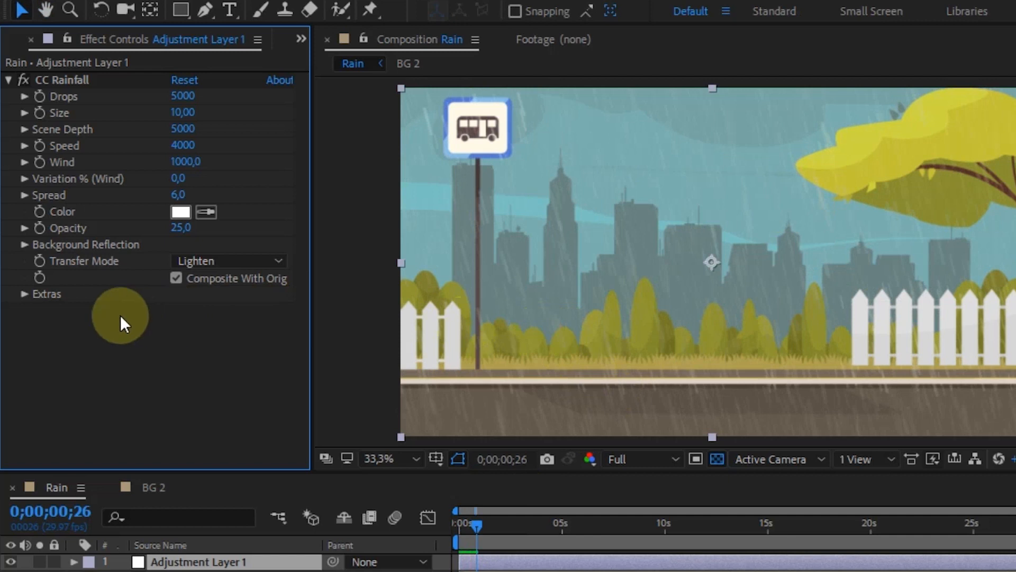
- Change the rain colour to the pale cyan D2EFED
left_click(181, 212)
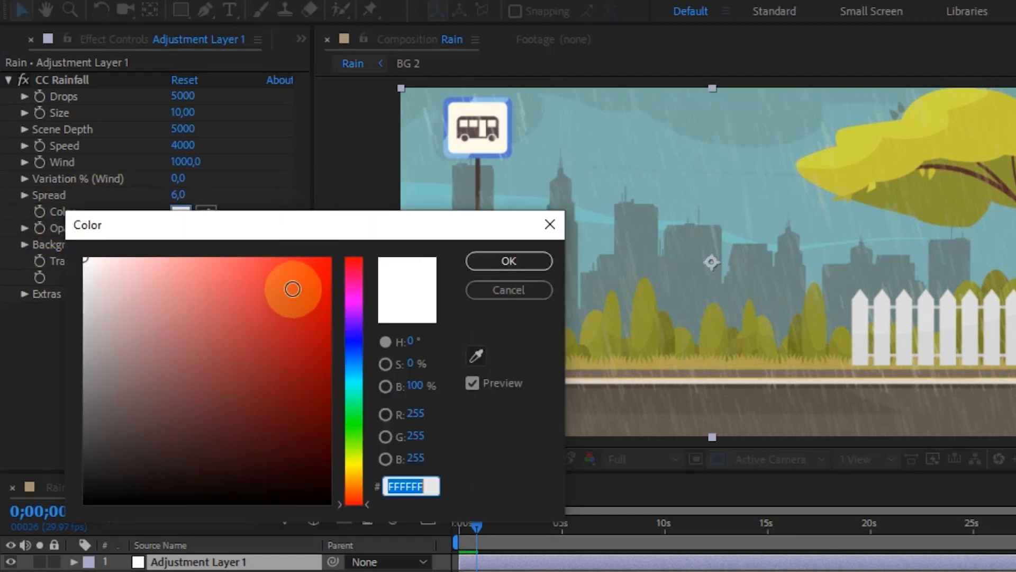
left_click_drag(353, 313, 354, 383)
left_click_drag(111, 273, 113, 273)
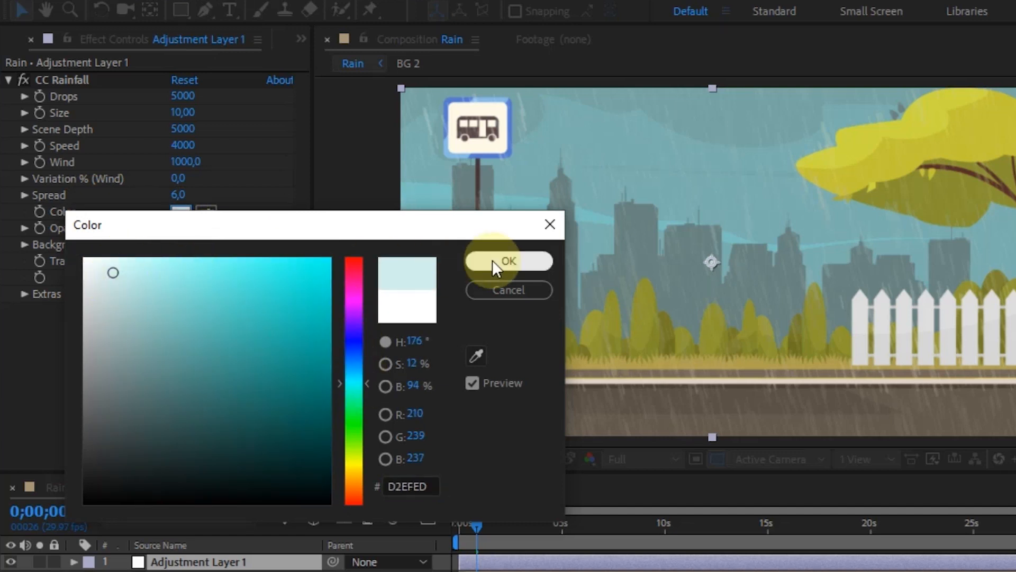
left_click(469, 263)
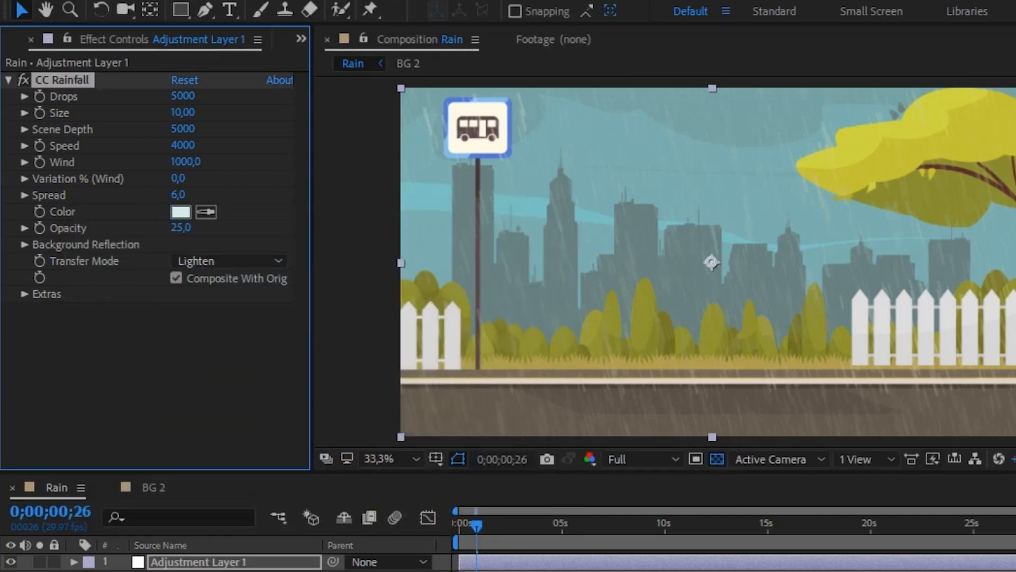
- Enable keyframing for the rain's Drops, Size and Speed at 0;00;03;15
scroll(553, 526, "up", 10, "alt")
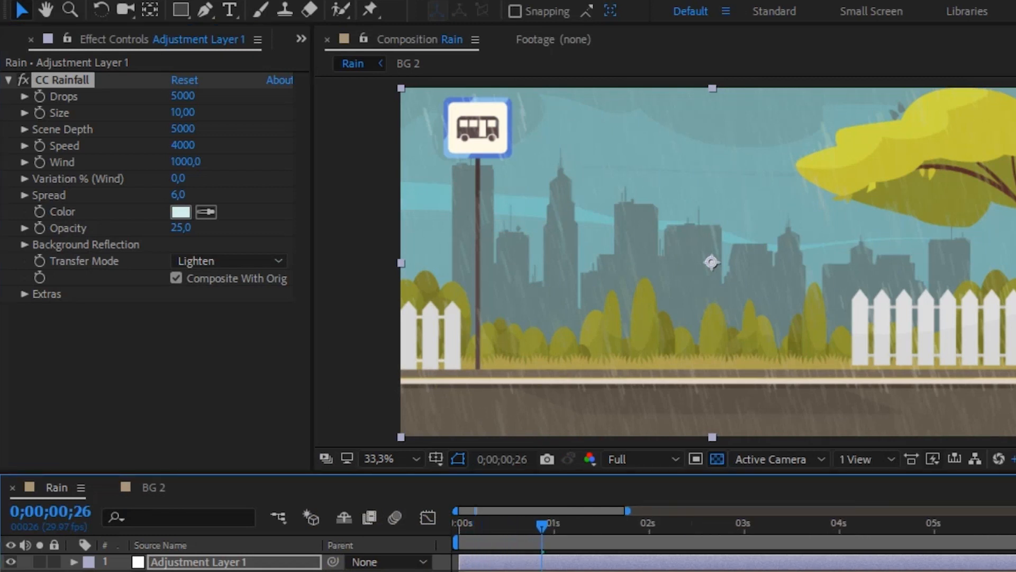
left_click_drag(554, 527, 584, 527)
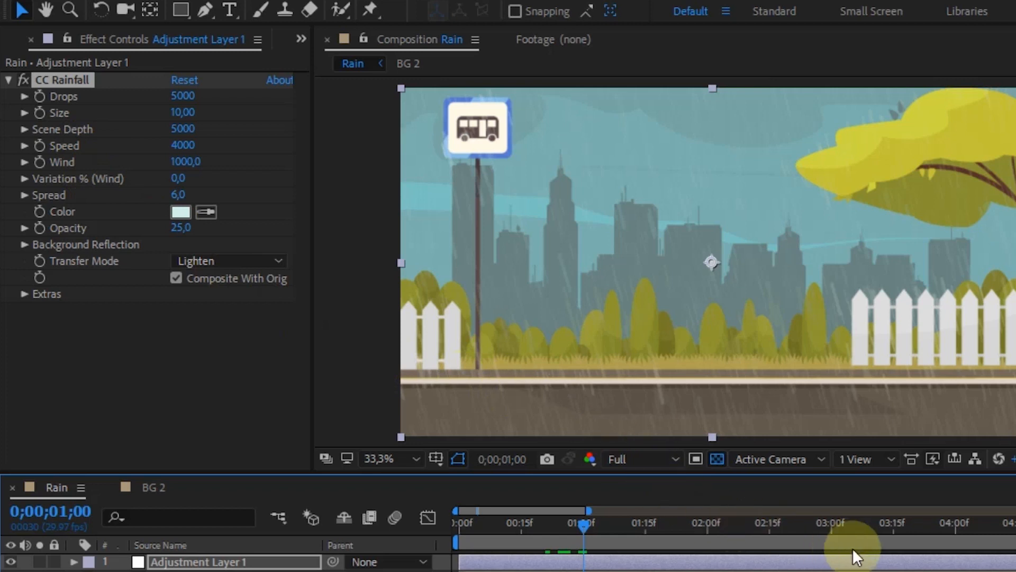
left_click(894, 529)
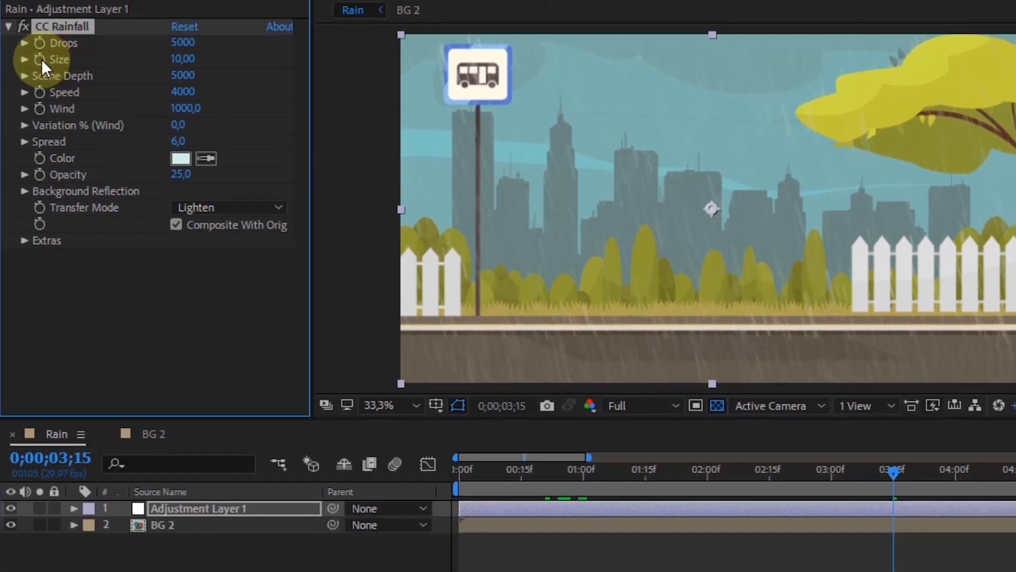
left_click(40, 112)
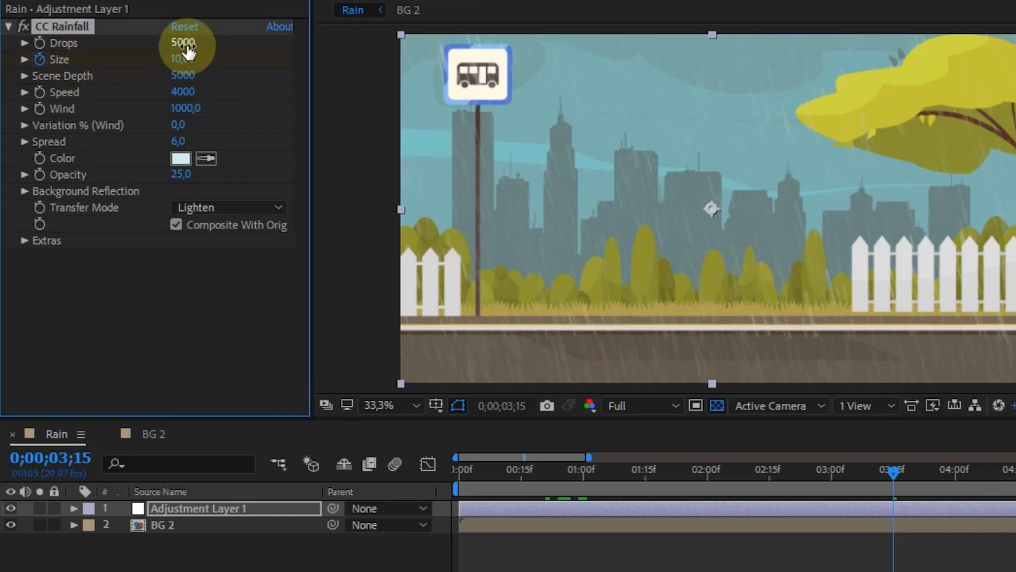
left_click(43, 47)
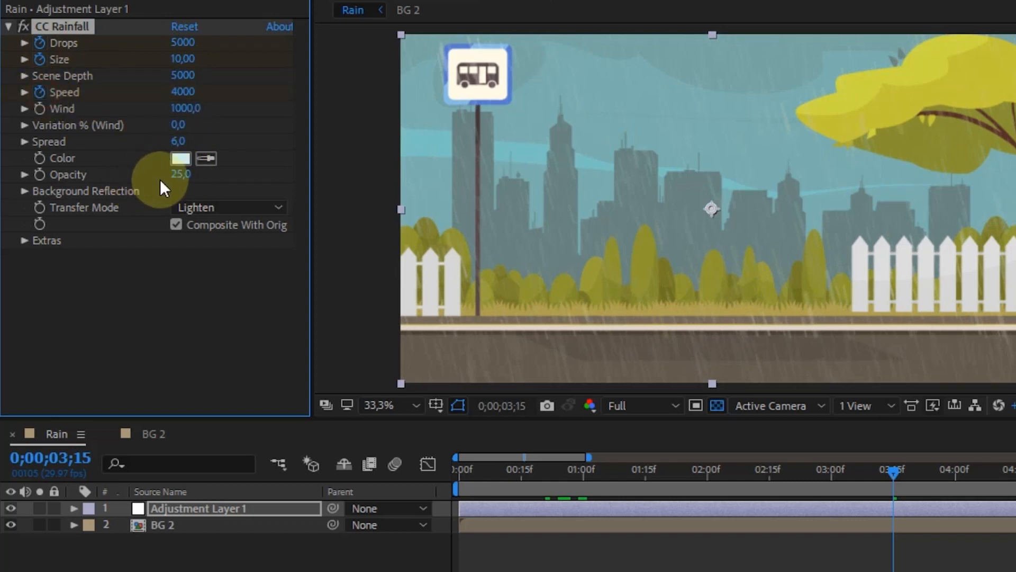
- Set the rain's Opacity to 30 and keyframe it at 0;00;03;15
left_click(180, 174)
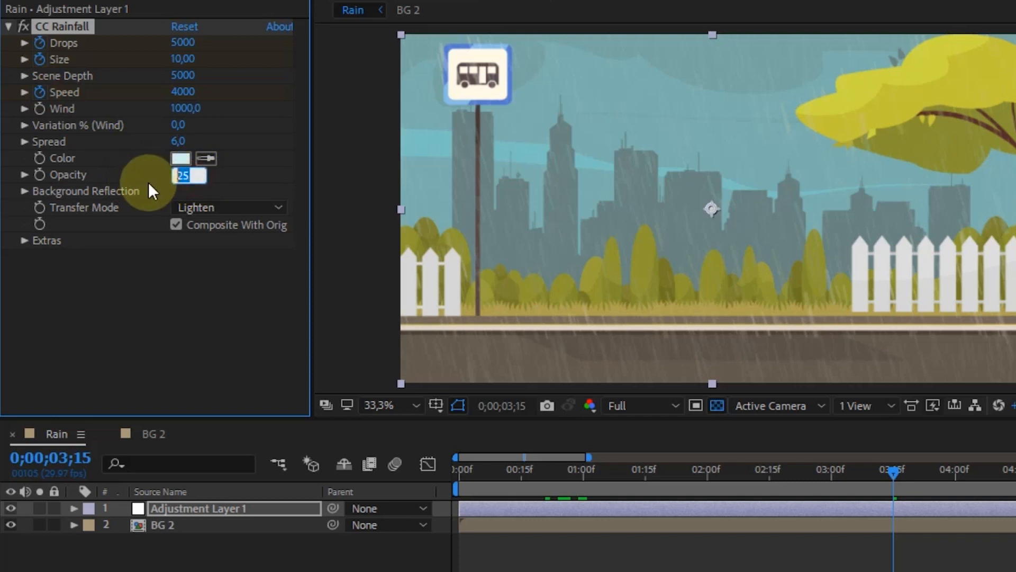
type("30")
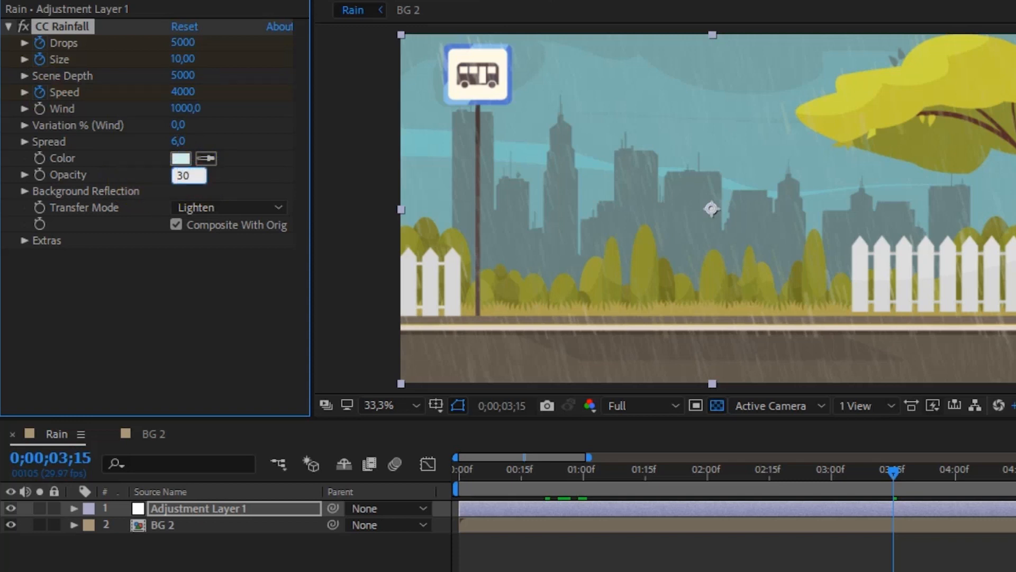
key("Return")
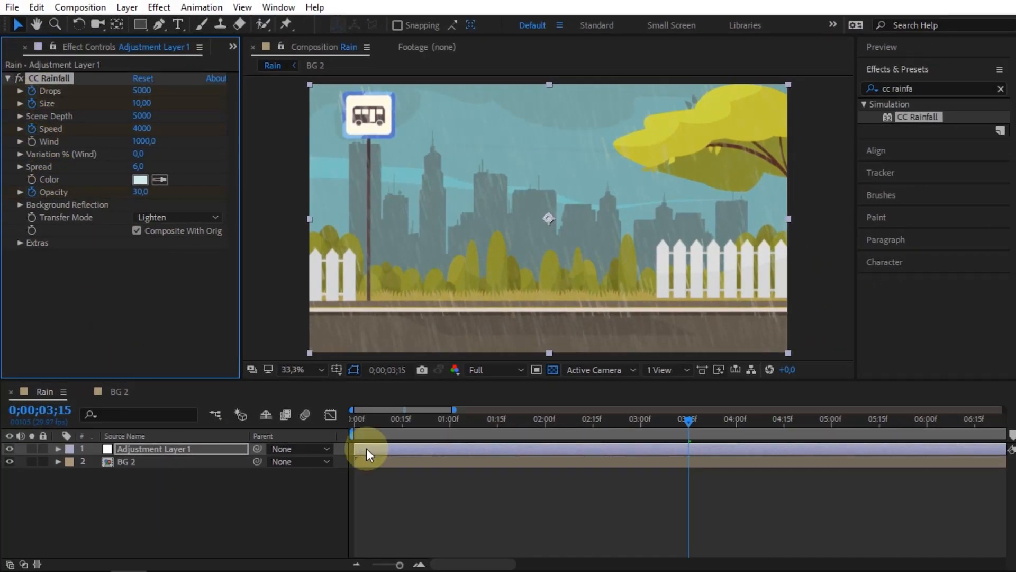
- Reveal the adjustment layer's keyframed properties and set Drops to 0 at 0;00;01;00
key("u")
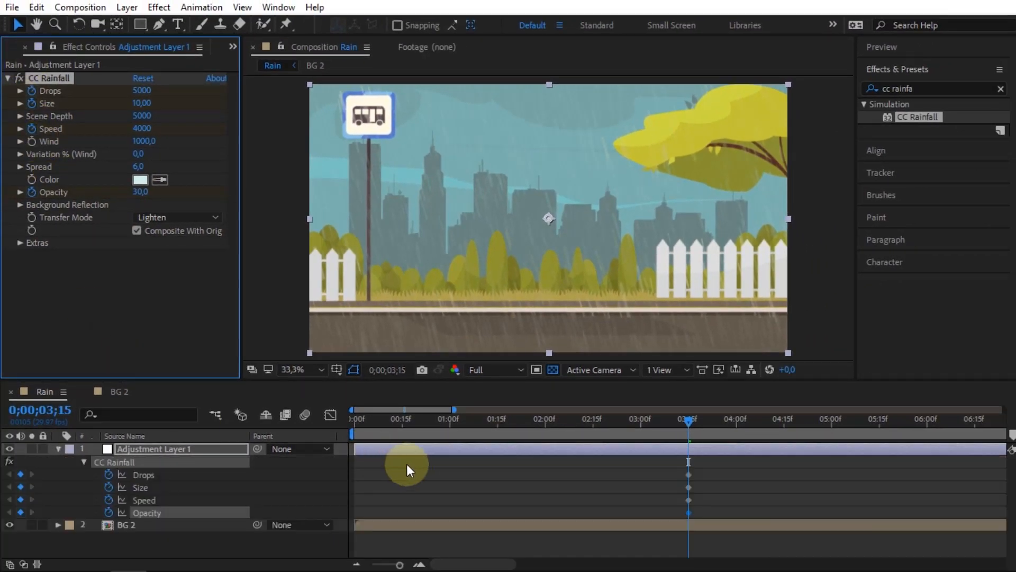
left_click(448, 422)
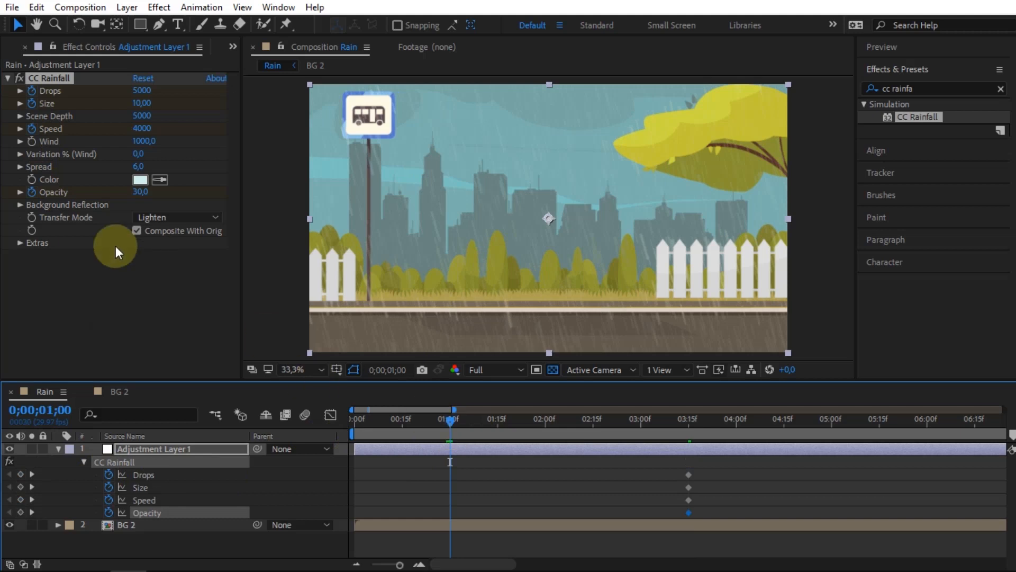
left_click(139, 91)
type("1000")
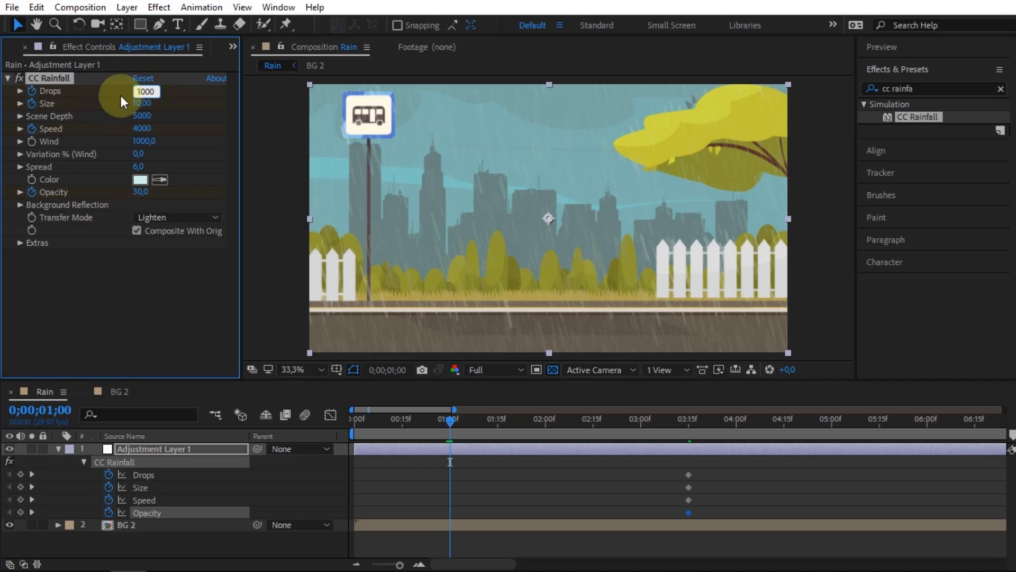
key("Return")
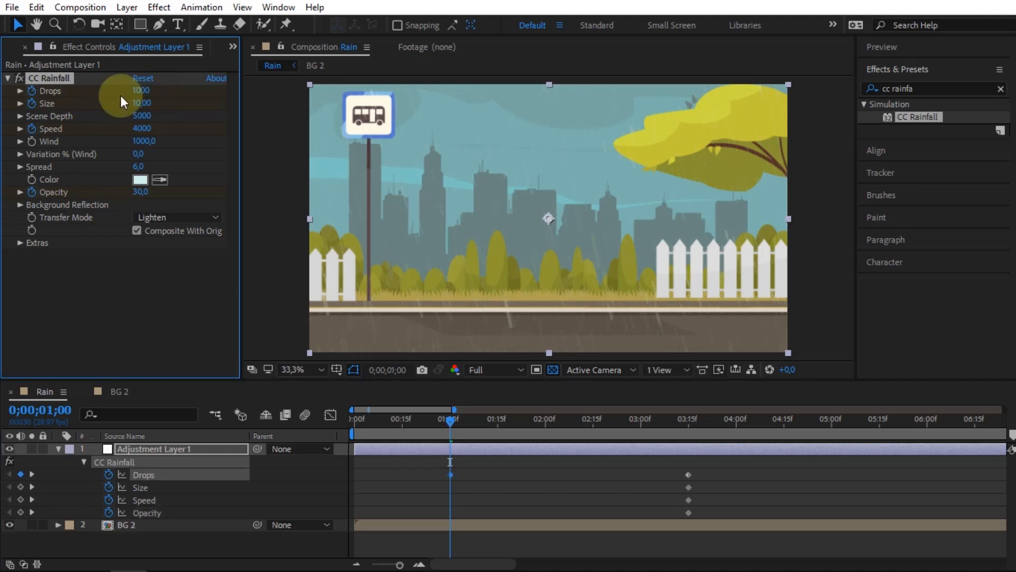
left_click(141, 90)
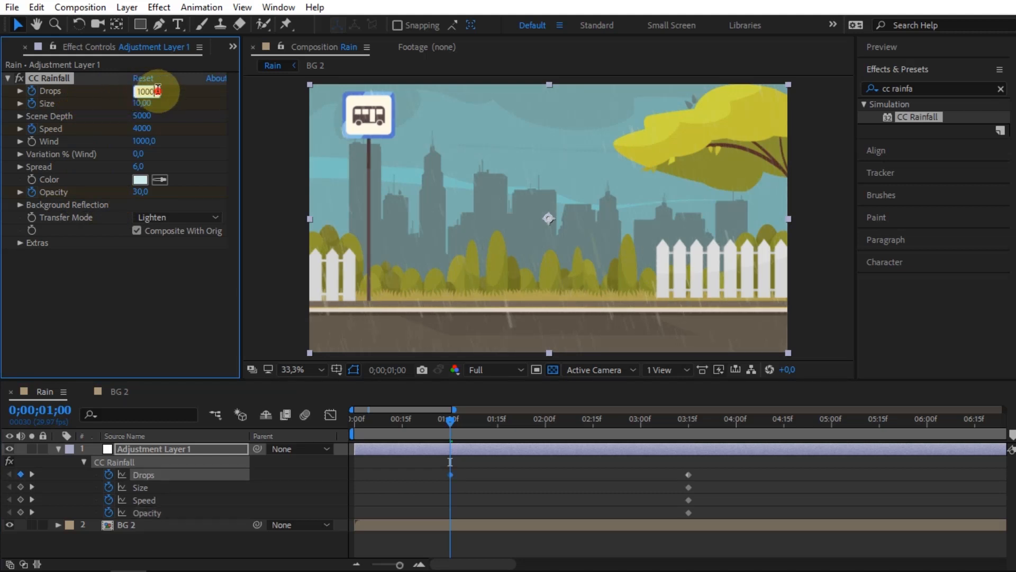
type("0")
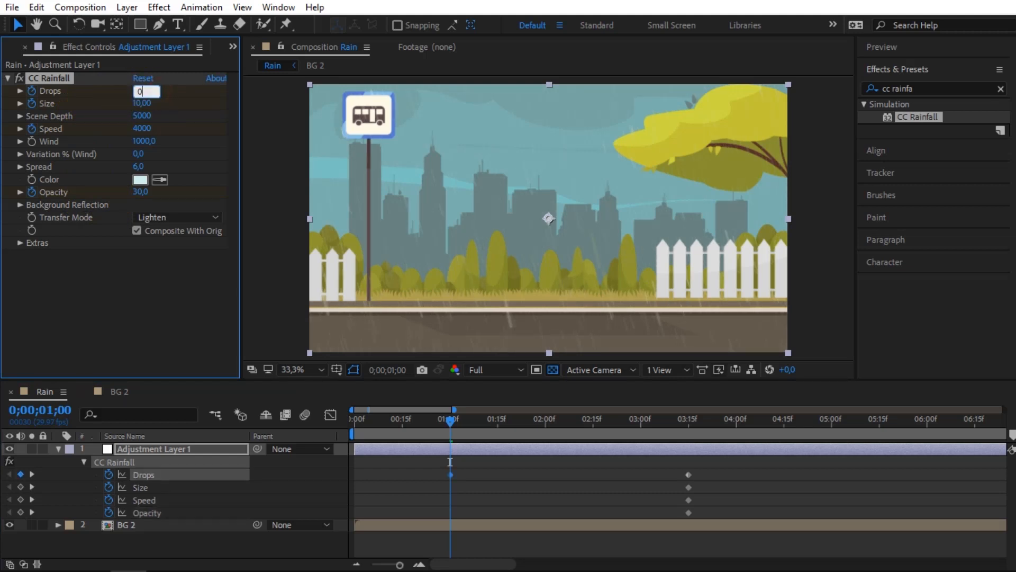
key("Return")
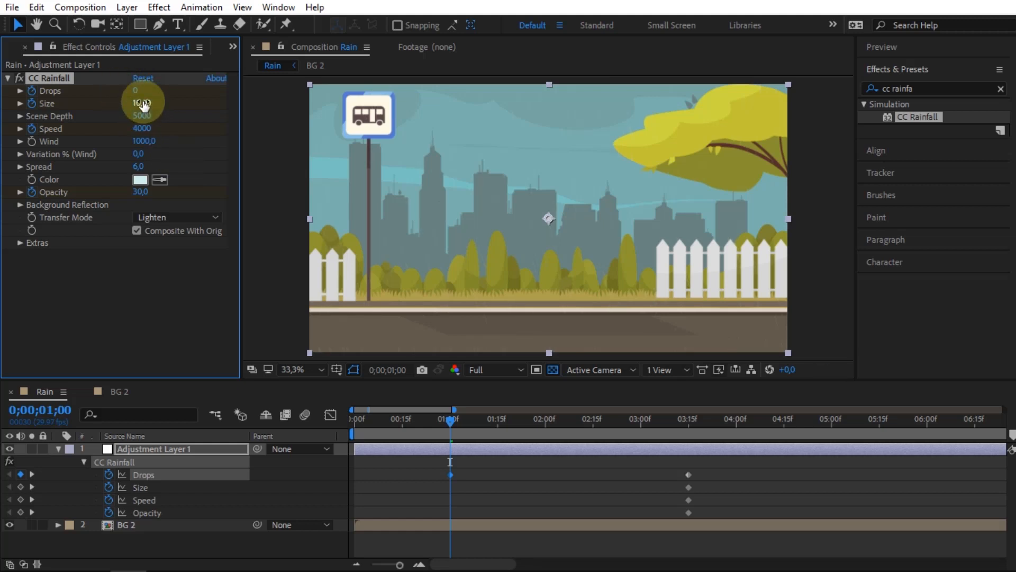
- Set the rain's Size to 5 at 0;00;01;00
left_click_drag(141, 103, 30, 110)
left_click(141, 103)
type("0")
key("Return")
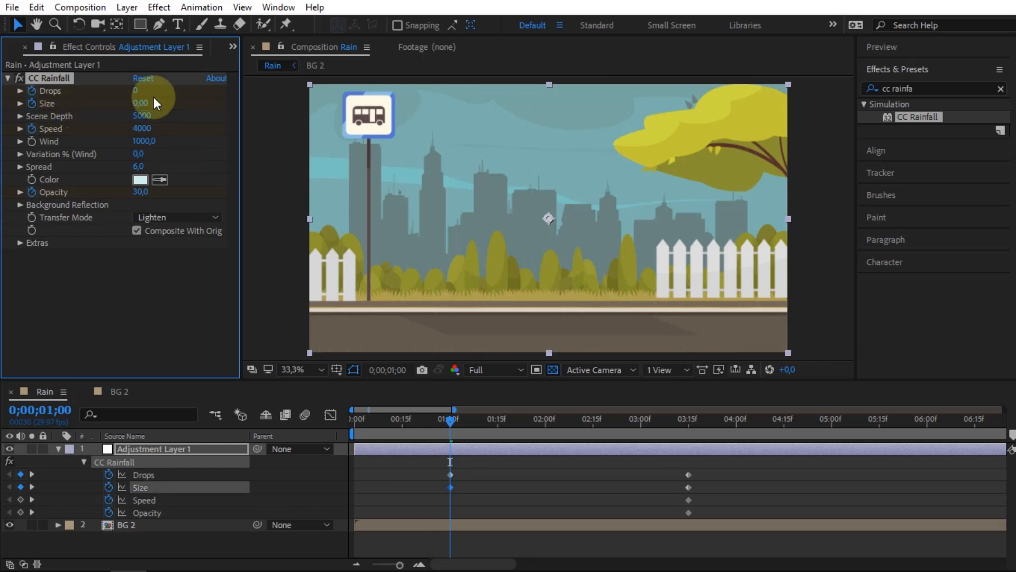
left_click(144, 102)
type("5")
key("Return")
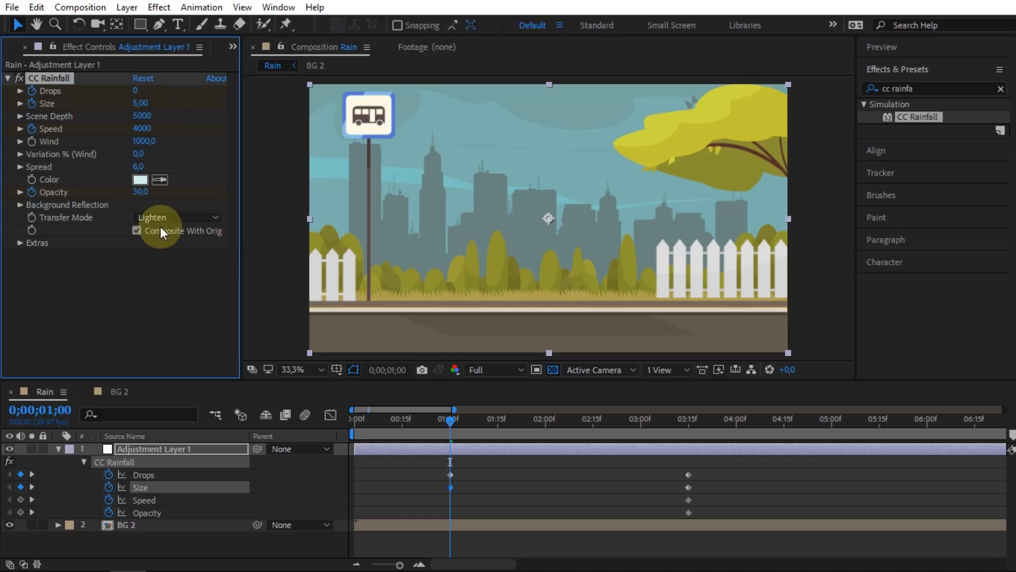
- Set the rain's Speed to 1000 and its Opacity to 0 at 0;00;01;00
left_click(142, 129)
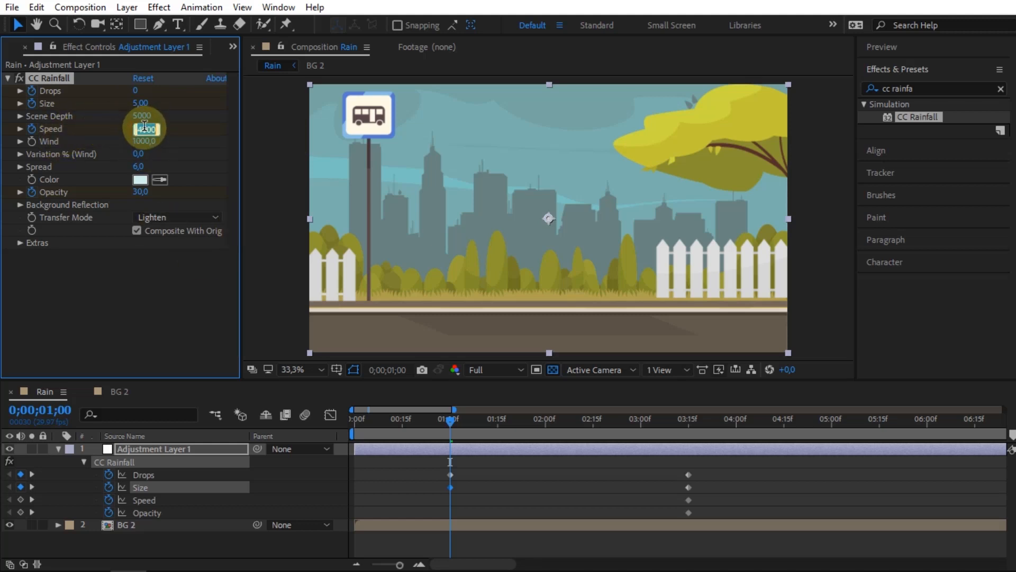
type("1000")
left_click(118, 135)
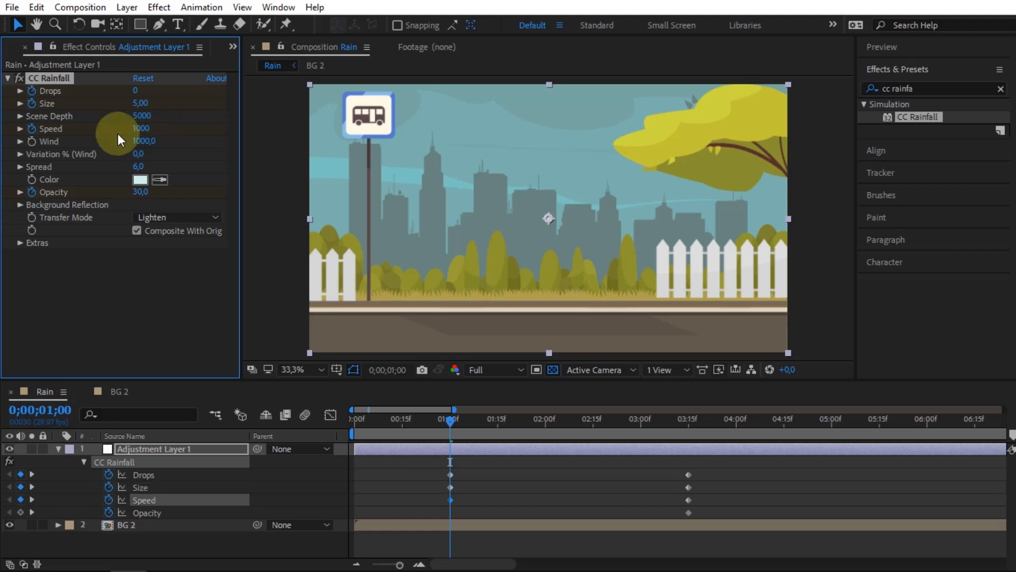
left_click(140, 192)
type("0")
left_click(499, 474)
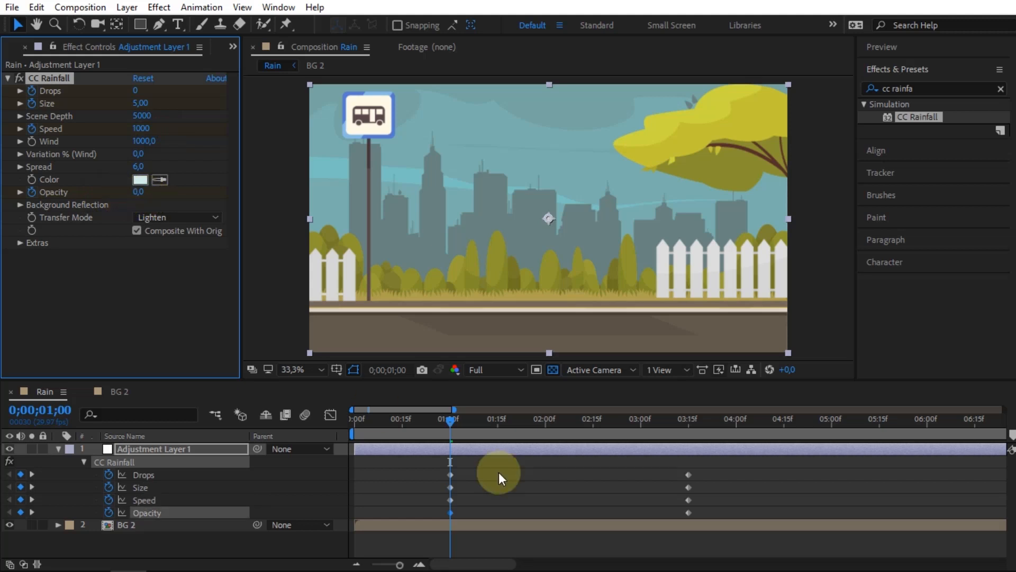
- Scrub to 0;00;04;07 to check how the rain builds up, and collapse the CC Rainfall properties on the adjustment layer
left_click_drag(450, 421, 759, 420)
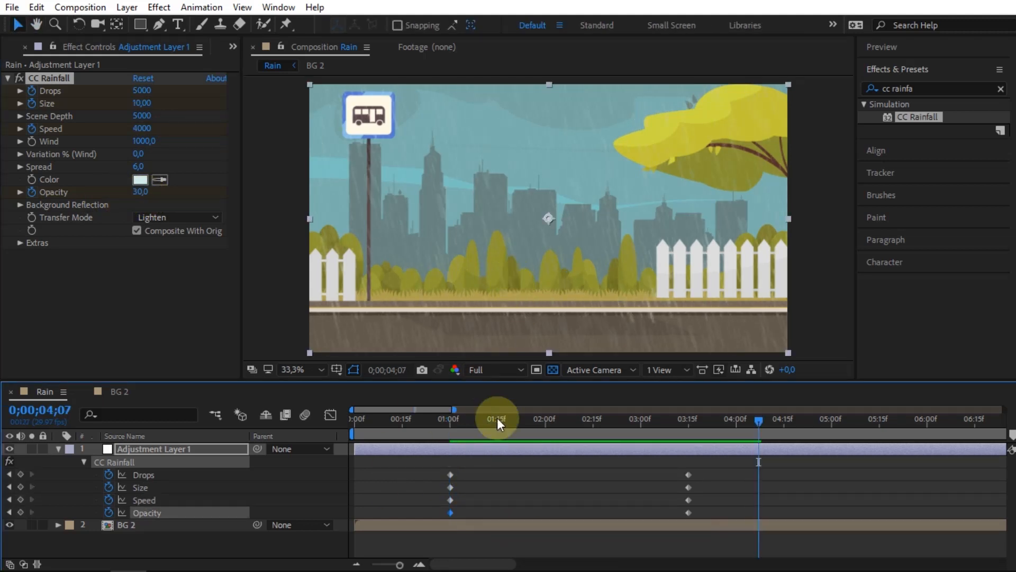
left_click(84, 462)
left_click(84, 462)
scroll(84, 462, "down", 1)
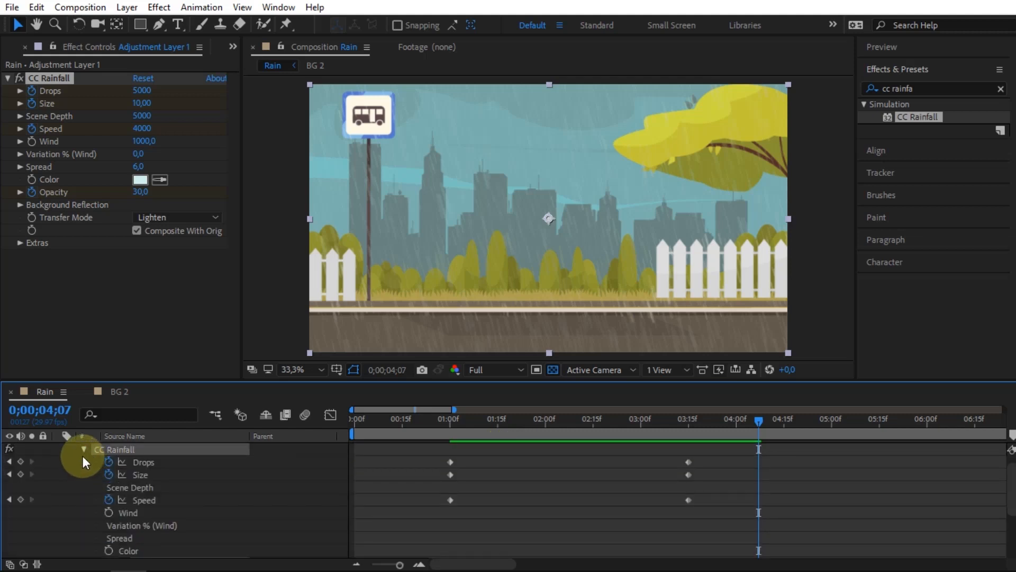
left_click(83, 449)
- Add Rain Fall.mp3 to the Rain composition below BG 2, with its start aligned to 0;00;01;00
left_click_drag(466, 420, 450, 423)
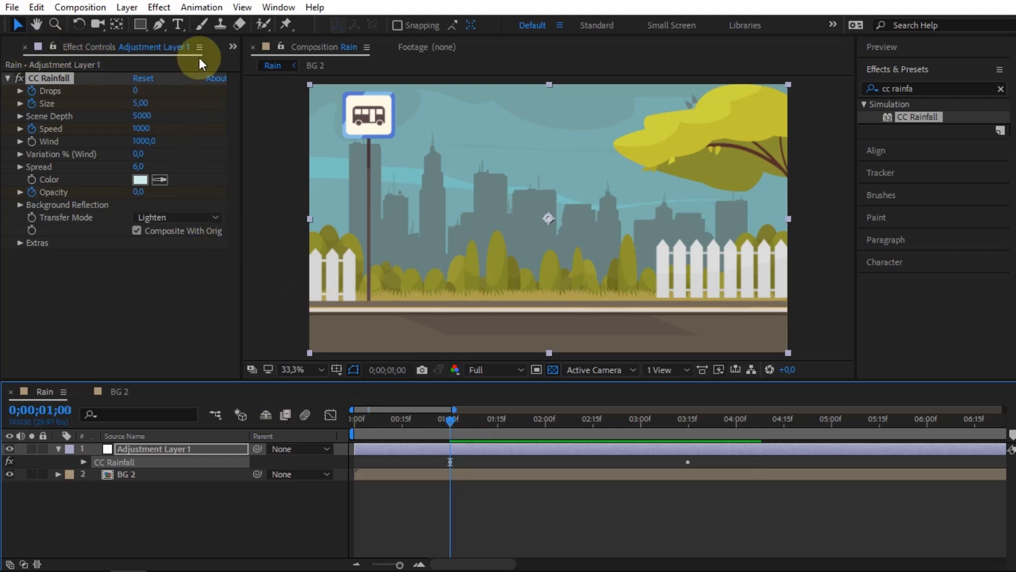
left_click(233, 46)
left_click(299, 76)
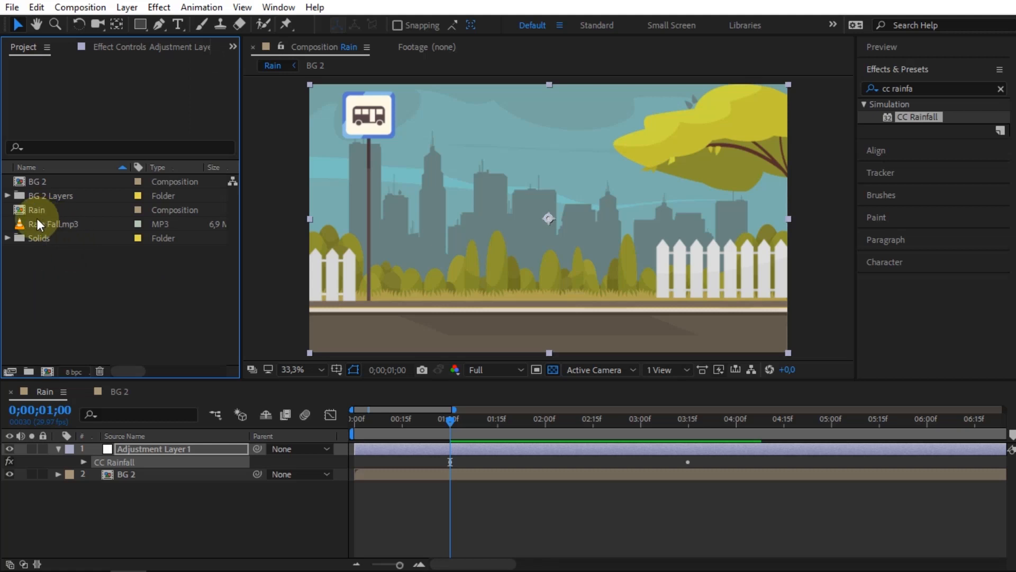
left_click(69, 224)
left_click_drag(46, 222, 374, 484)
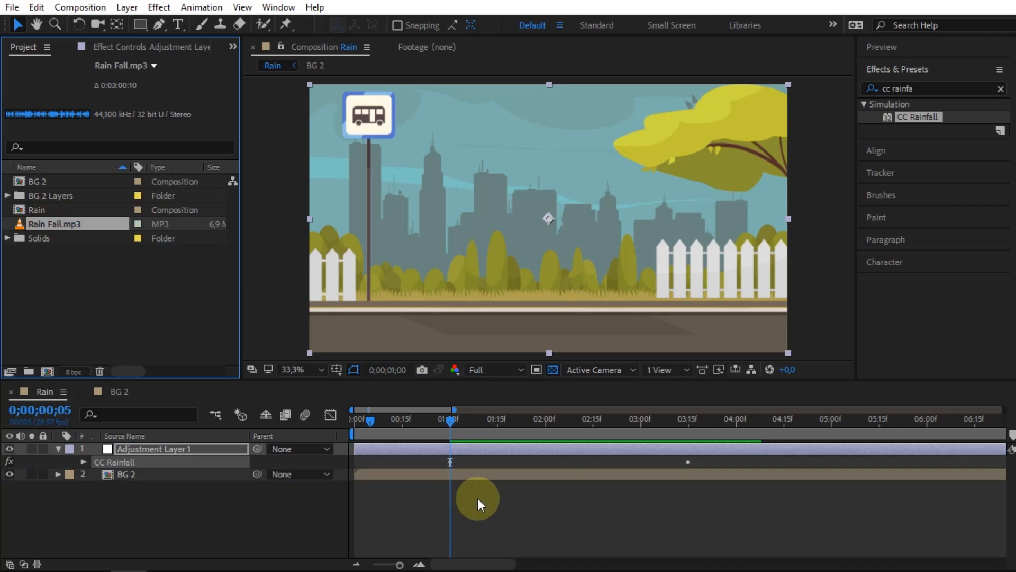
key("[")
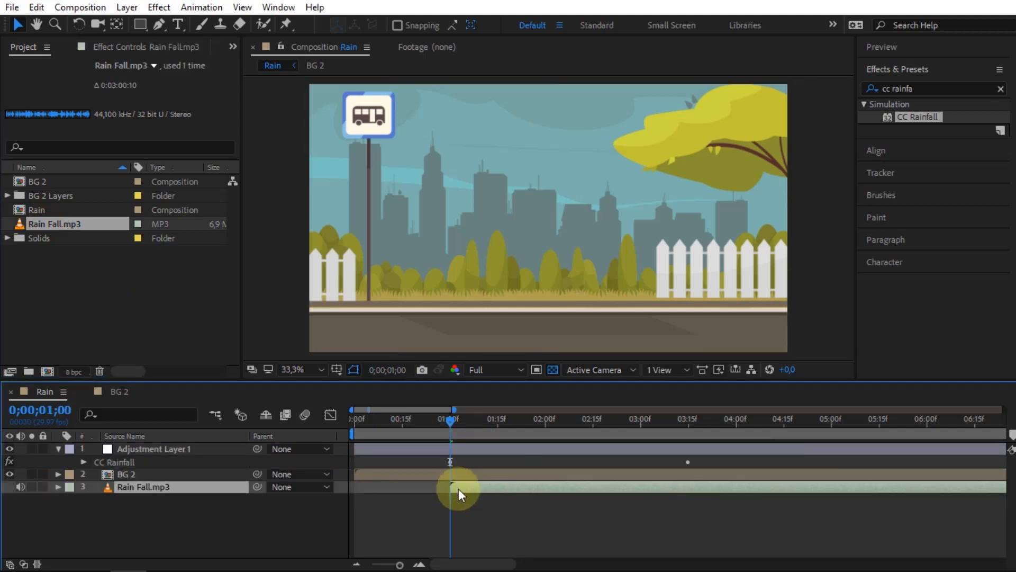
- Enable keyframing for the Rain Fall.mp3 Audio Levels at 0;00;03;15 and show the property's editable value
left_click(58, 487)
left_click(70, 500)
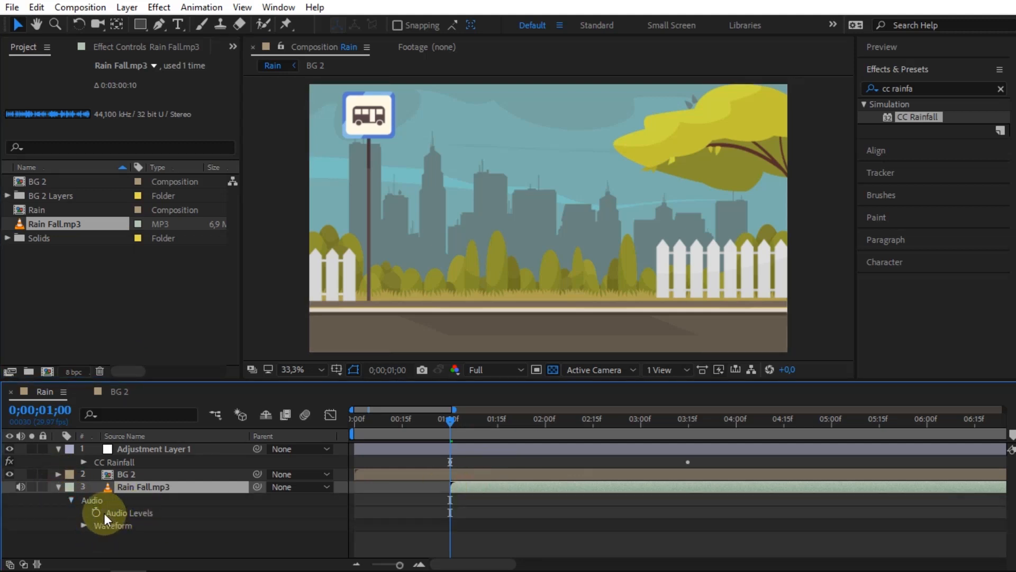
left_click(690, 421)
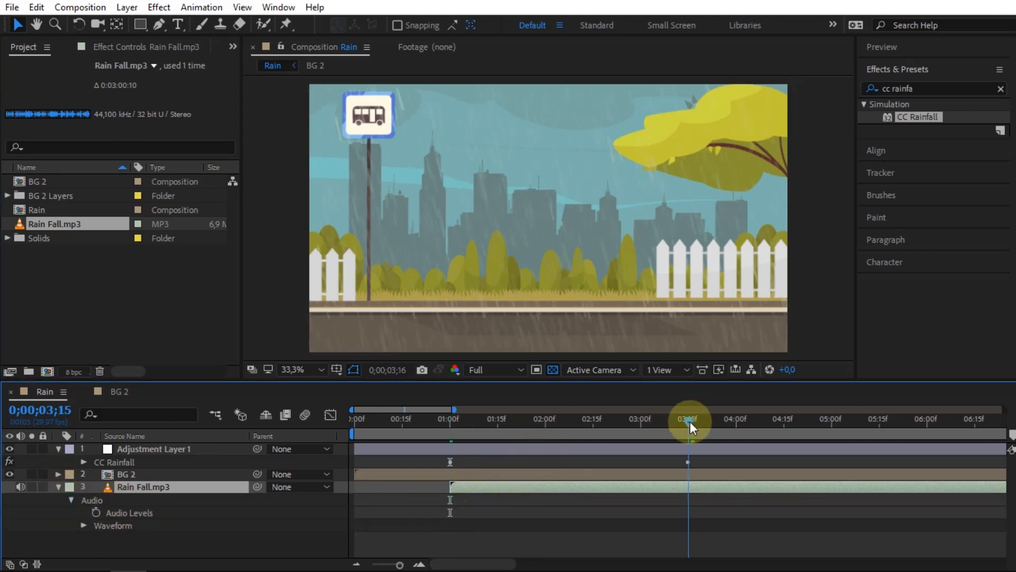
left_click(95, 513)
left_click(450, 420)
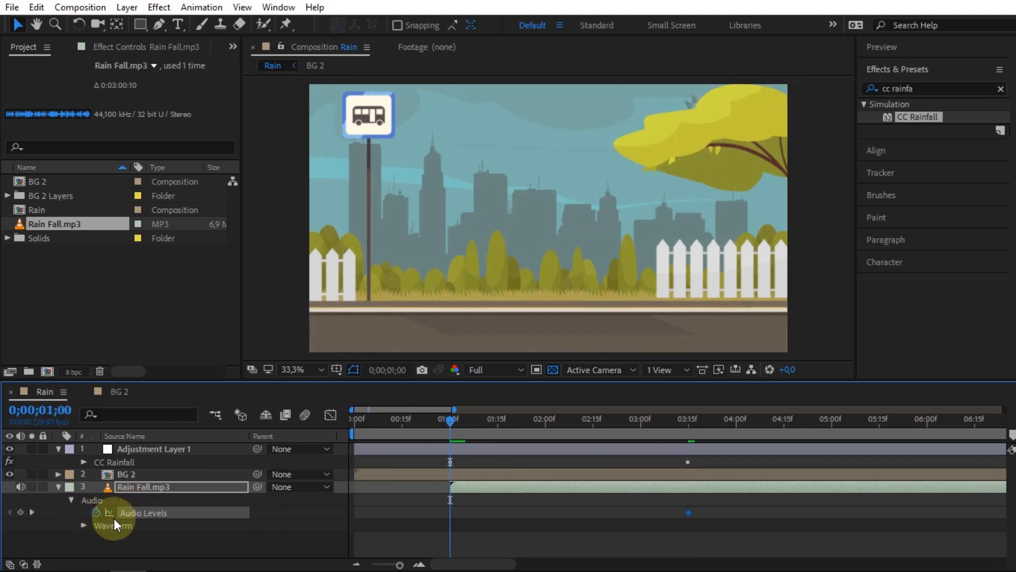
left_click(33, 513)
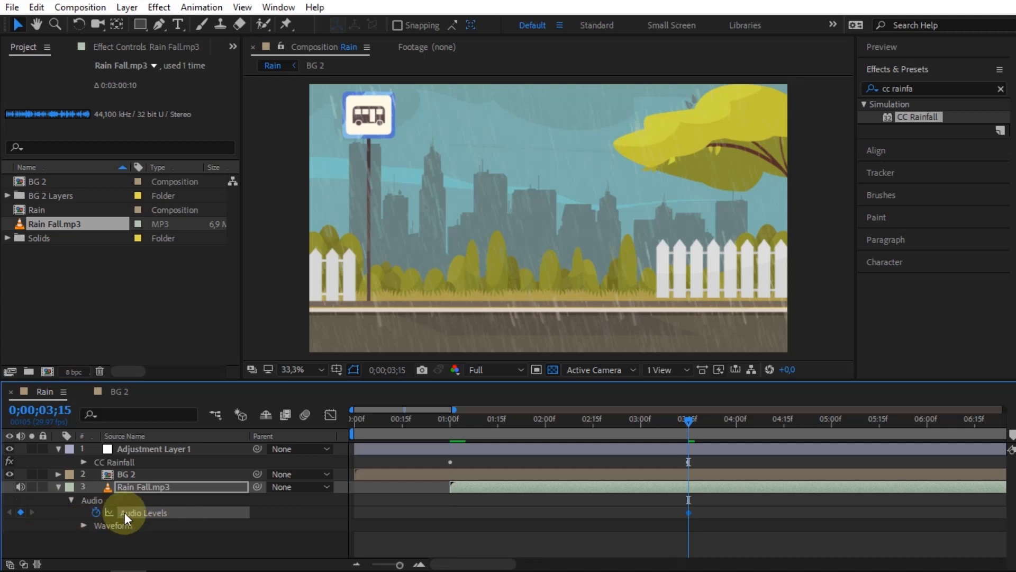
left_click(9, 564)
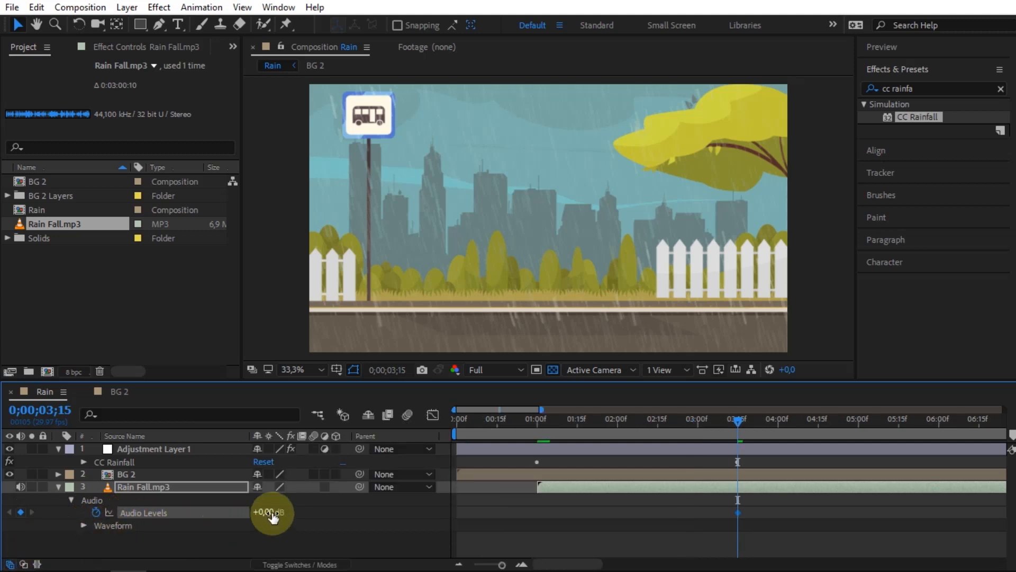
- Set the Rain Fall.mp3 Audio Levels to -45 dB at 0;00;01;00
left_click_drag(243, 516, 238, 514)
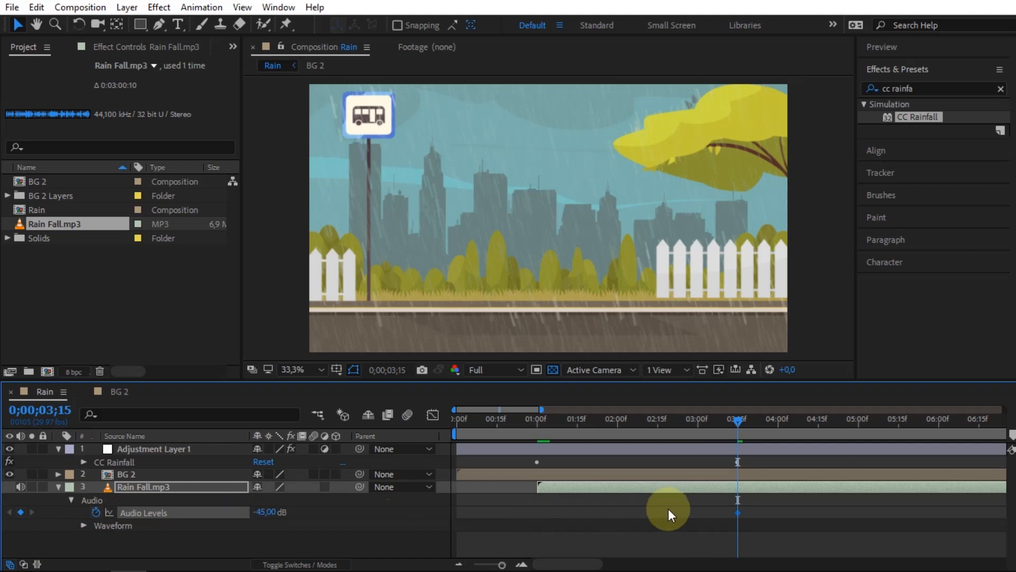
left_click_drag(739, 419, 711, 419)
left_click(532, 433)
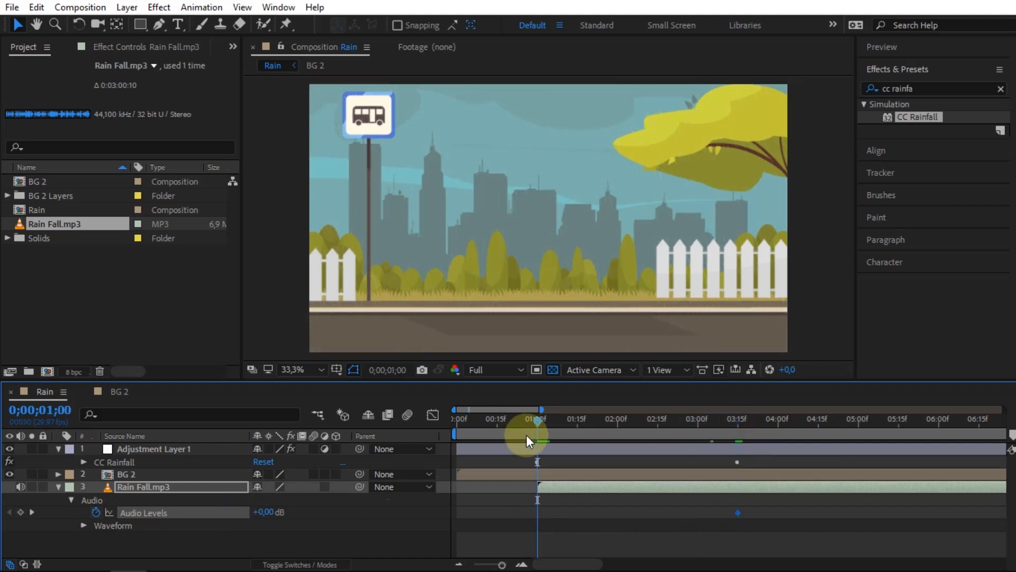
left_click(268, 512)
type("-45")
key("Return")
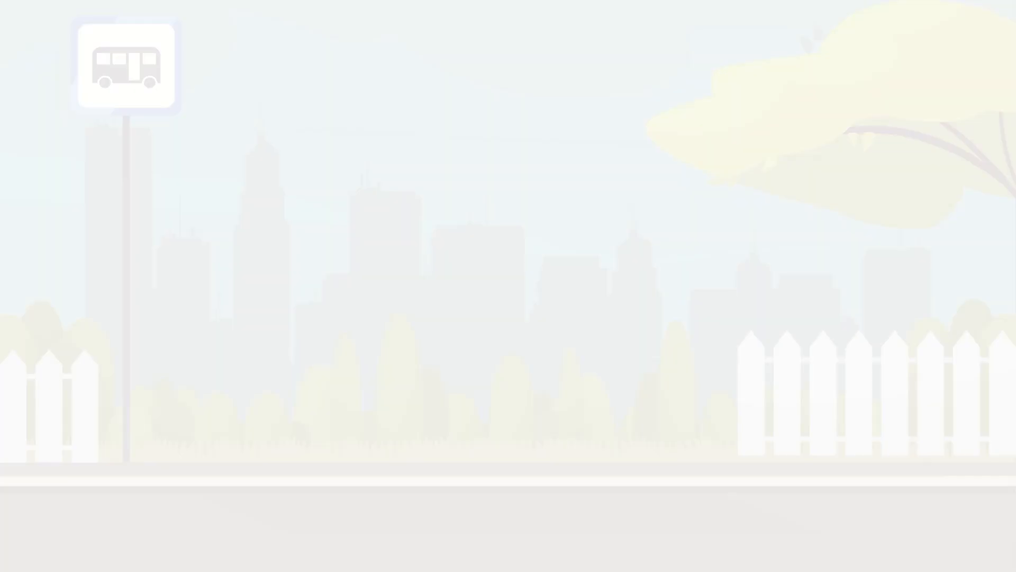